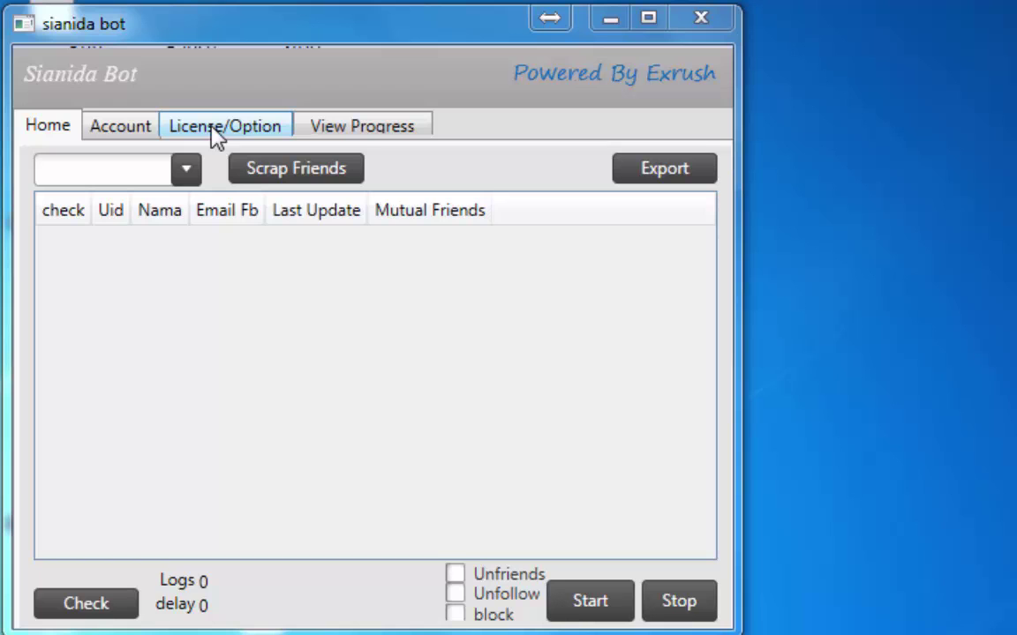
On the License/Option page, set the browser Time Out to 60, briefly trying 120 first
left_click(216, 134)
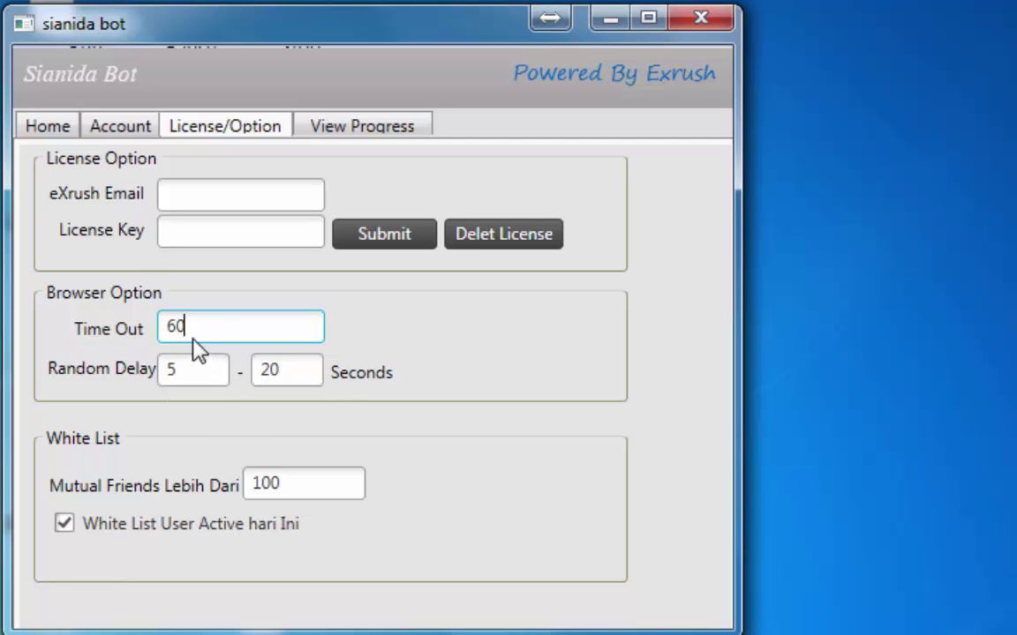
left_click_drag(189, 328, 176, 328)
type("120")
left_click_drag(201, 330, 159, 344)
type("60")
Switch back and forth between the Home and License/Option pages several times
left_click(299, 486)
left_click(74, 132)
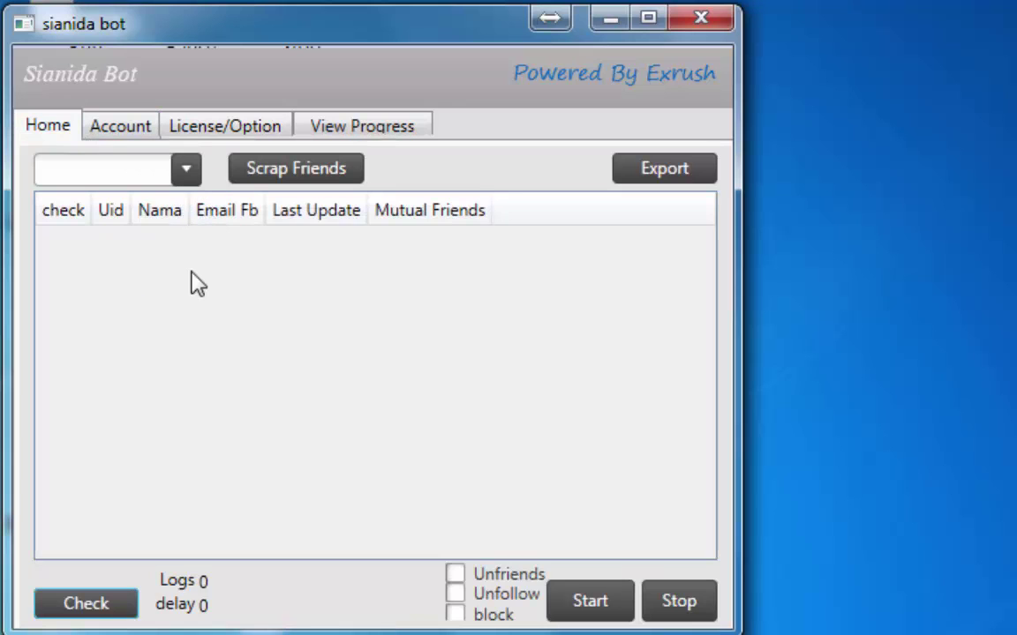
left_click(188, 126)
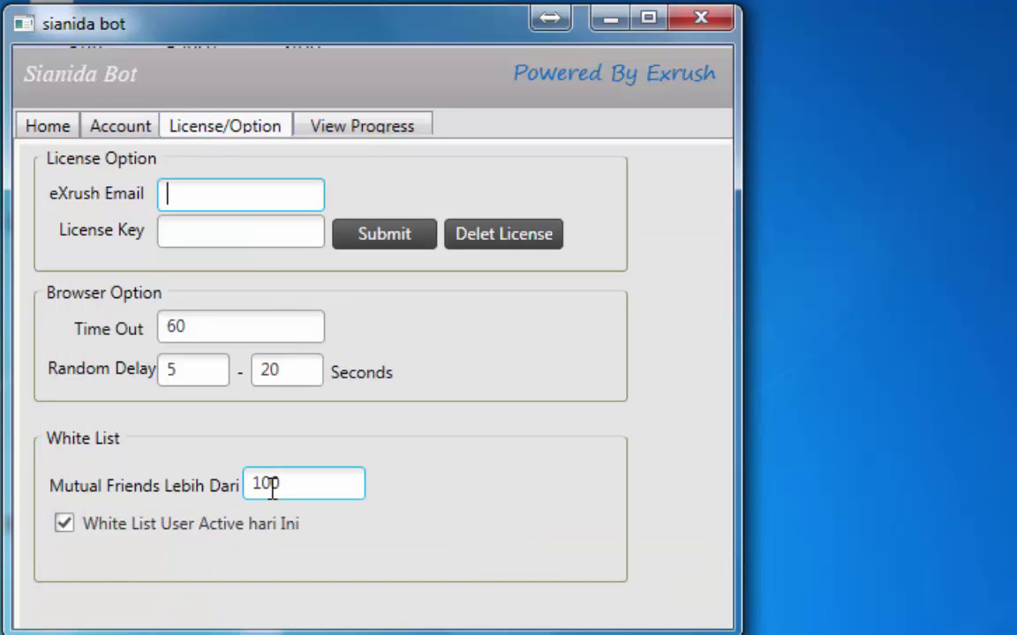
left_click(71, 129)
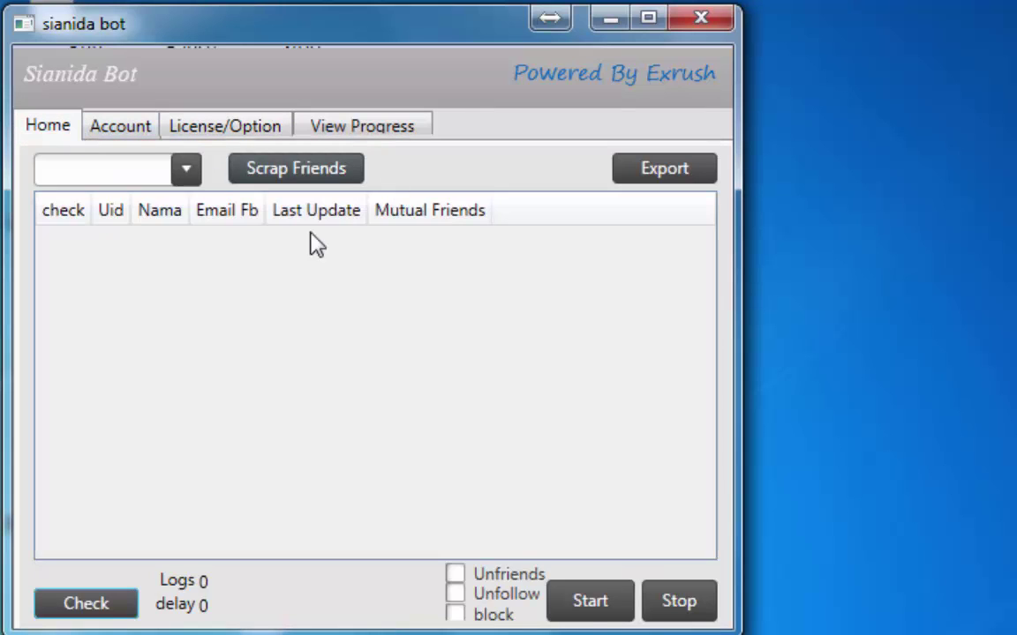
left_click(222, 135)
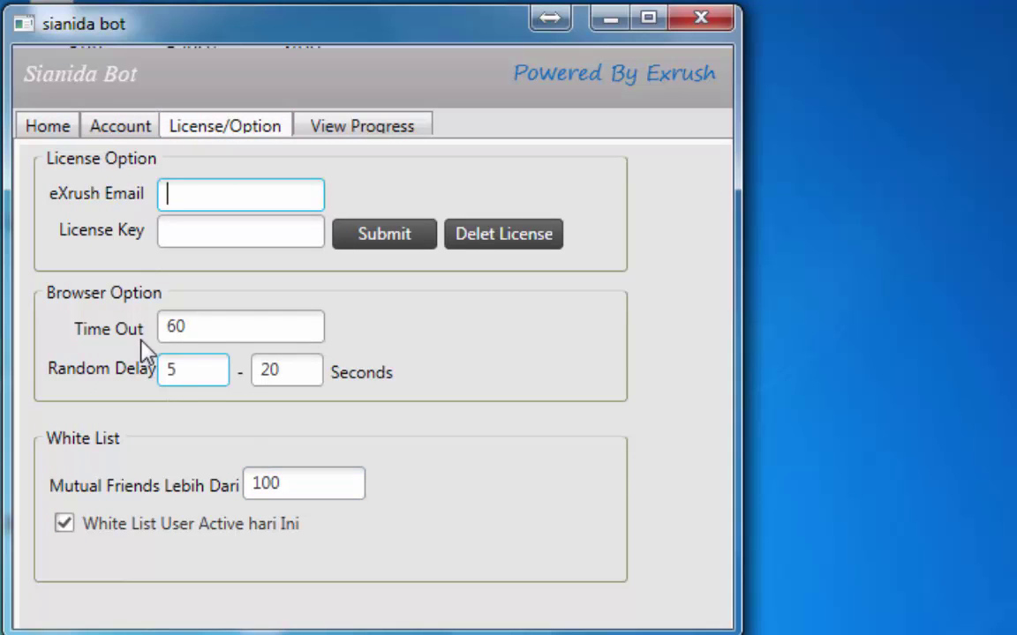
left_click(62, 129)
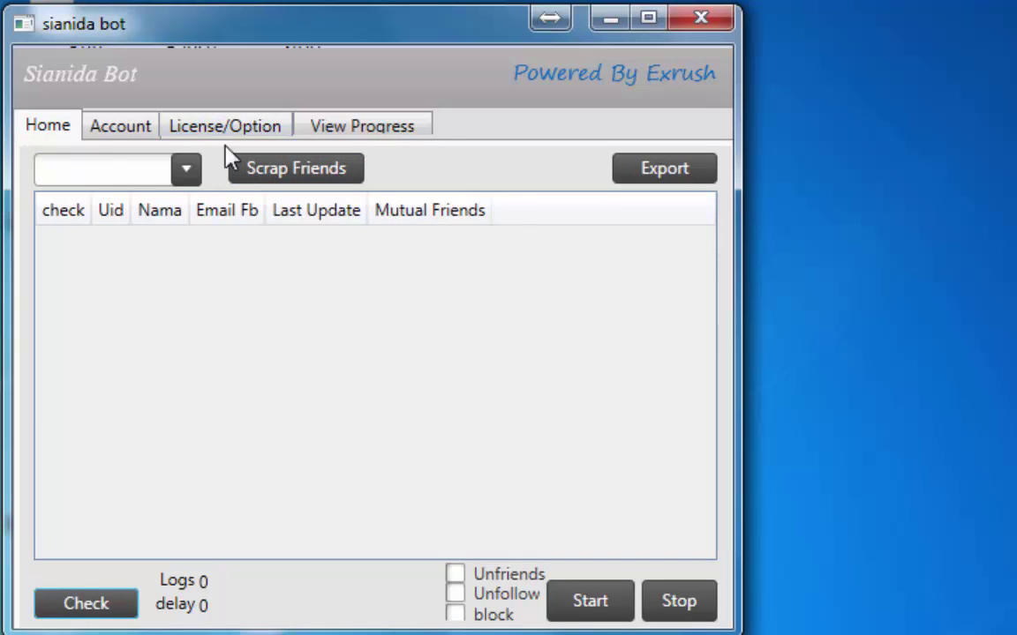
left_click(210, 126)
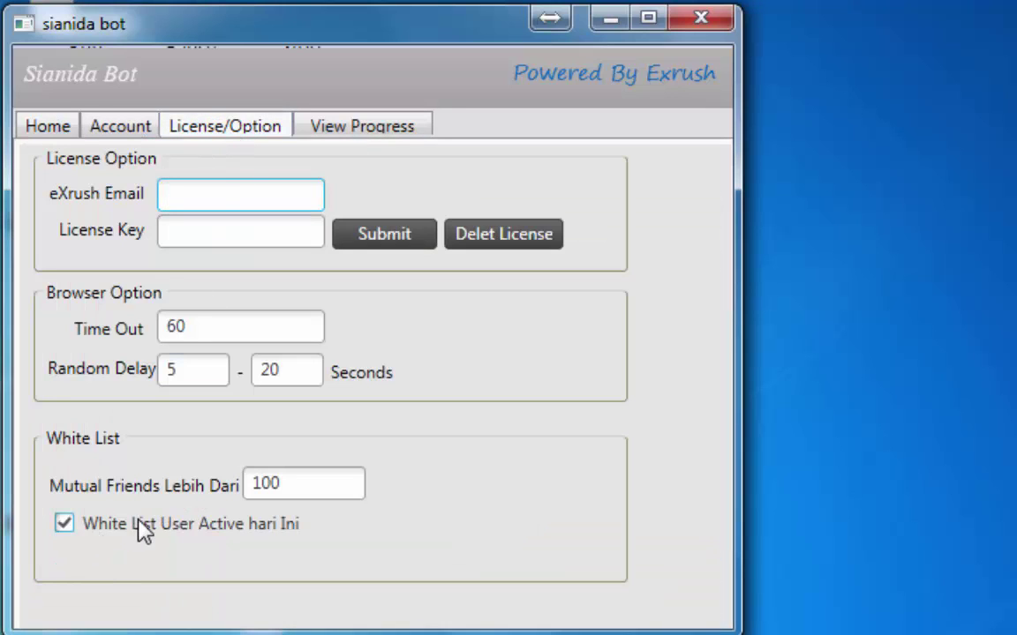
Turn whitelisting of today's active users off and back on, ending on View Progress
left_click(91, 530)
left_click(288, 521)
left_click(75, 128)
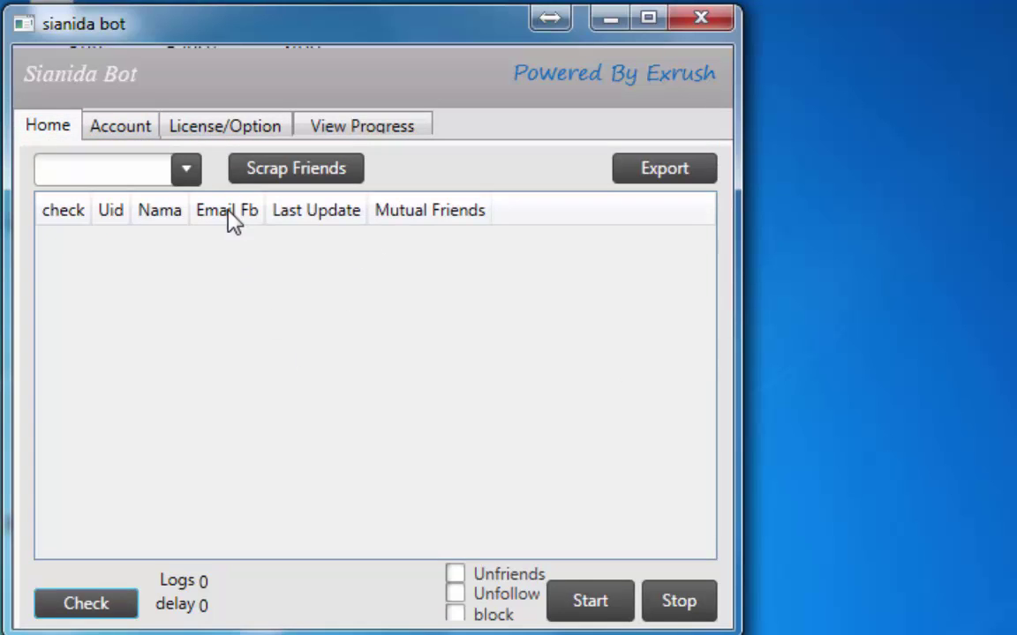
left_click(236, 135)
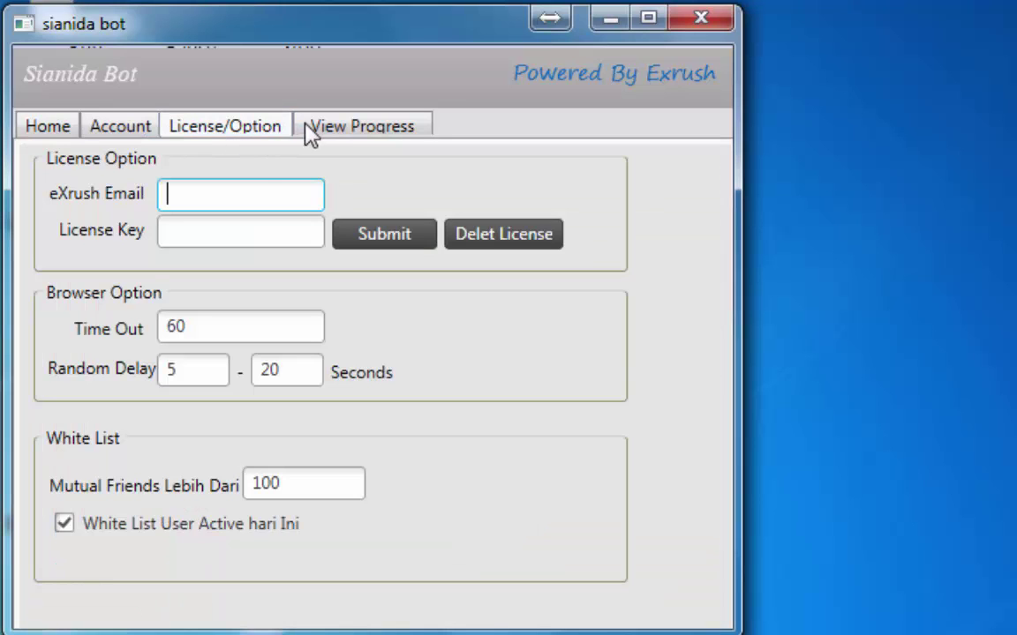
left_click(326, 128)
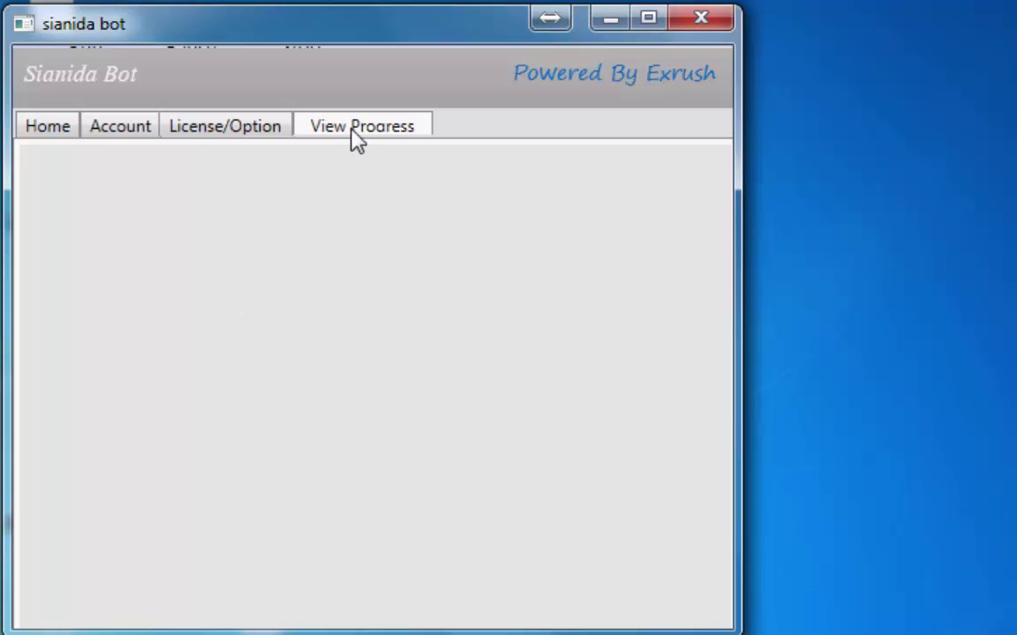
Fill in the account e-mail and the account password on the Account page
left_click(125, 138)
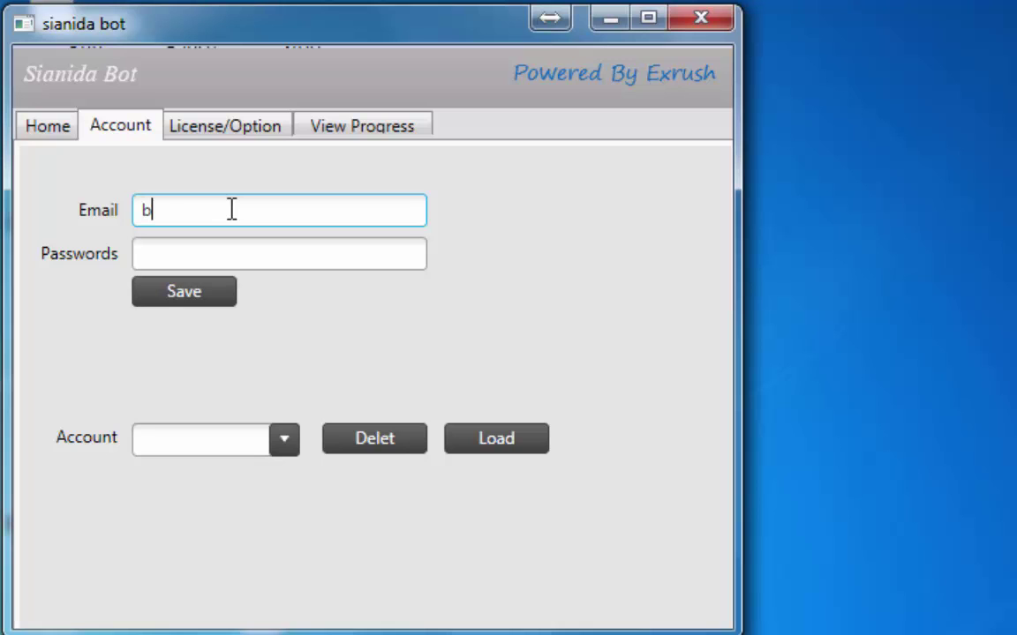
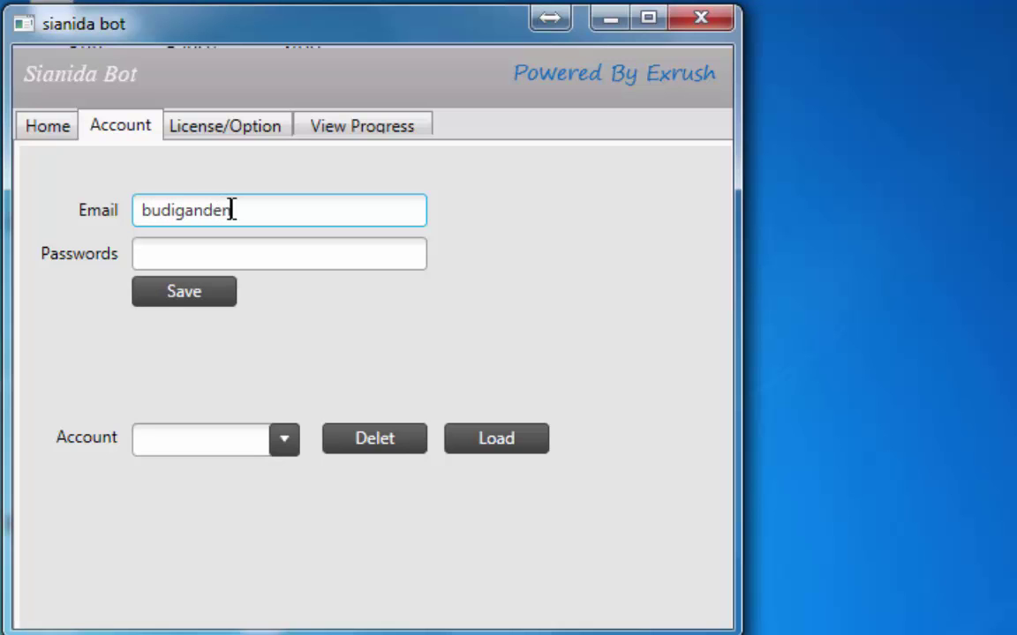
key("Tab")
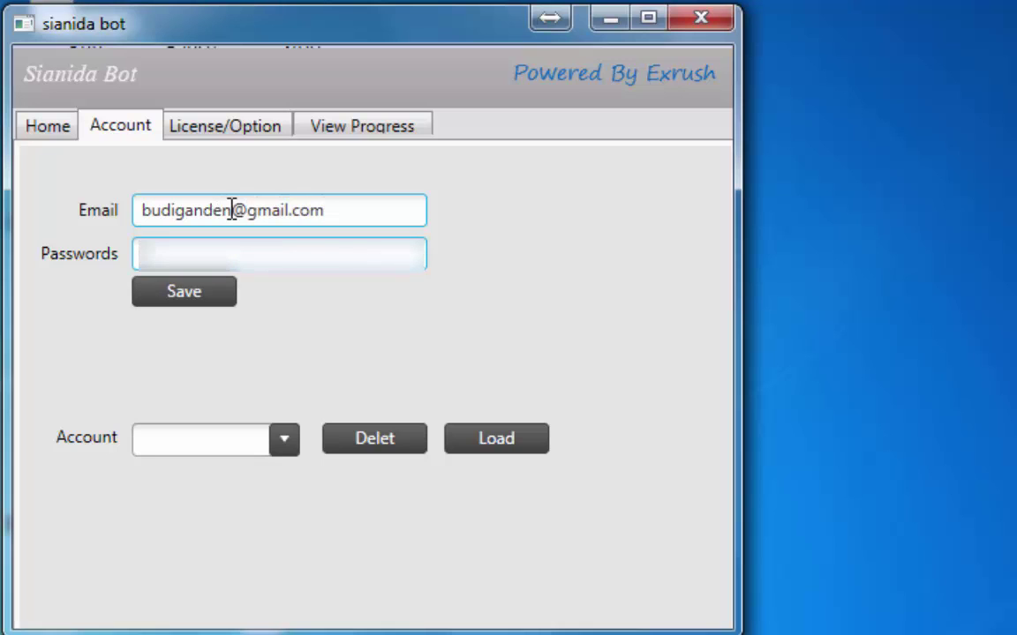
type("••••••")
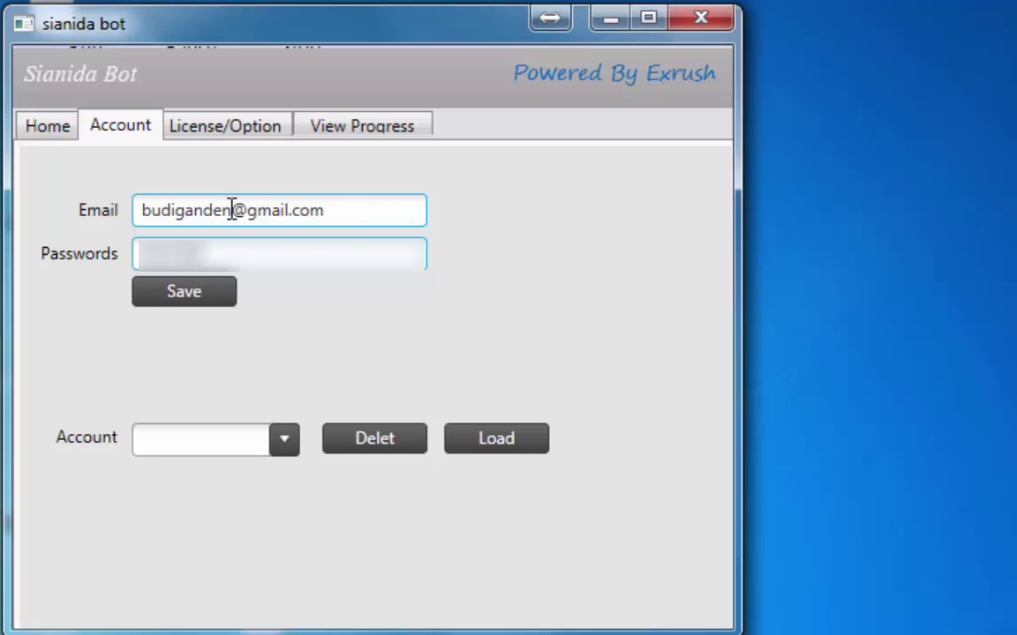
type("••••••••••")
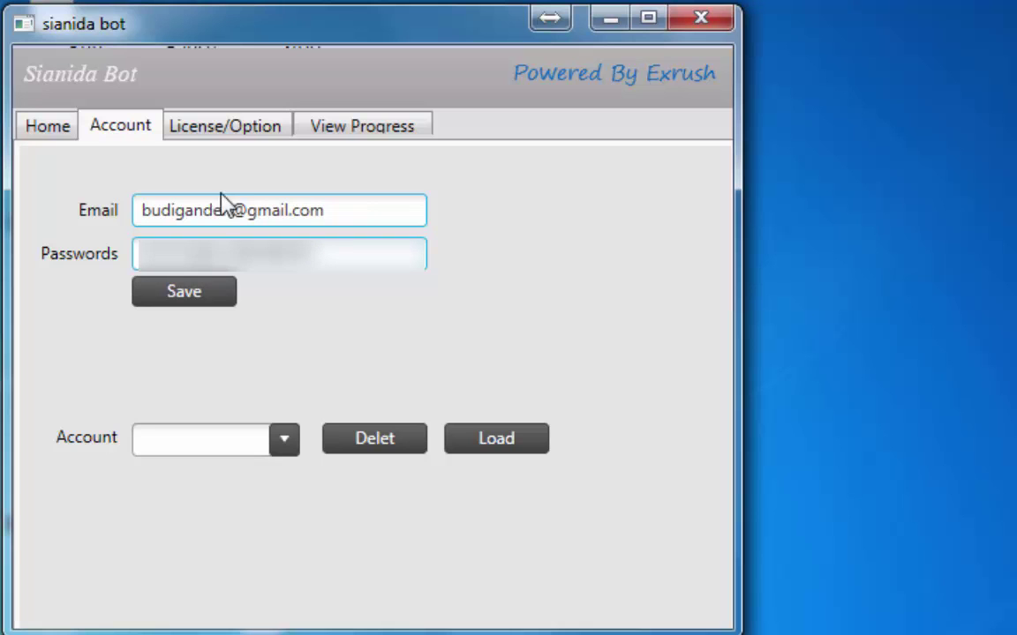
Save the account credentials, confirm, then return to the Account page via Home
left_click(197, 293)
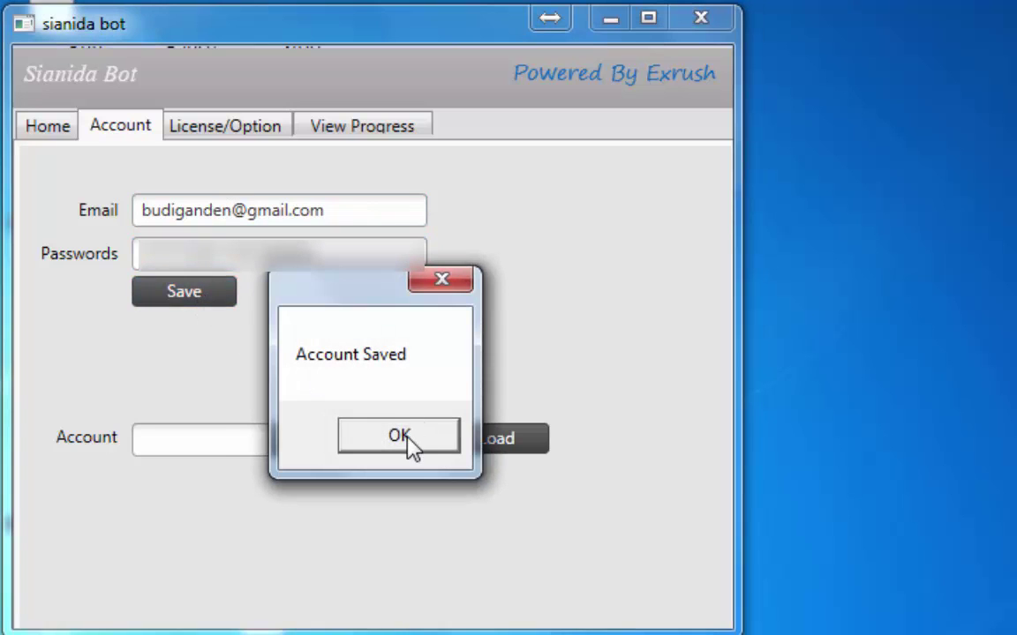
left_click(408, 443)
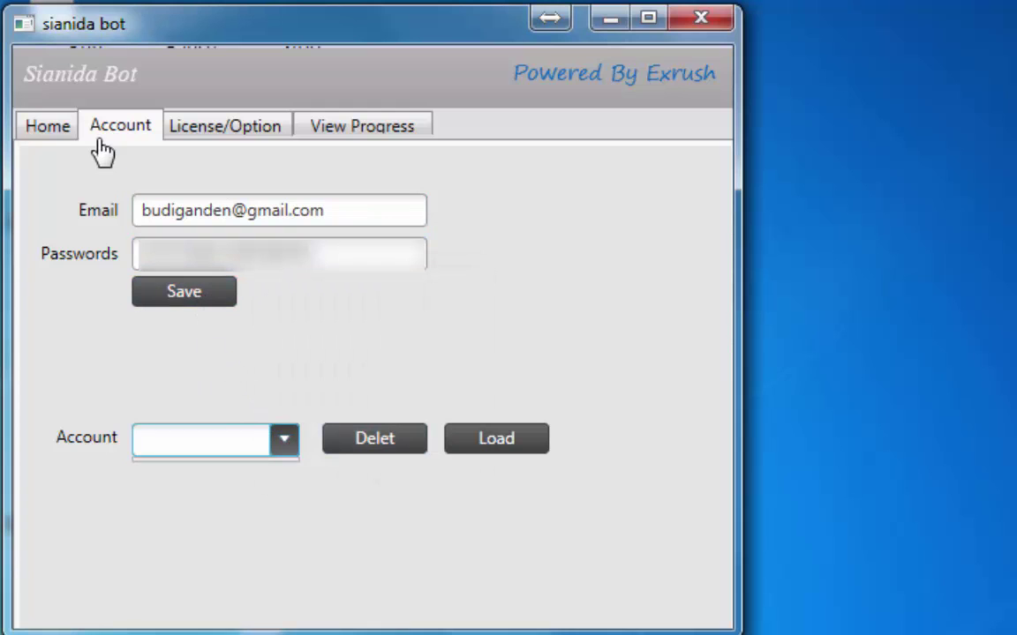
left_click(44, 128)
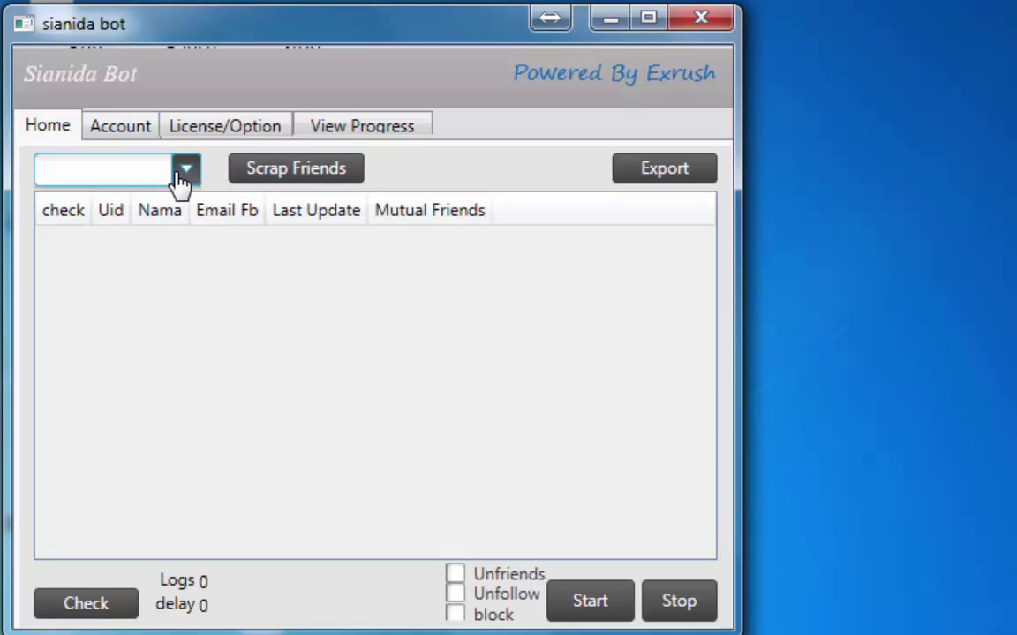
left_click(134, 133)
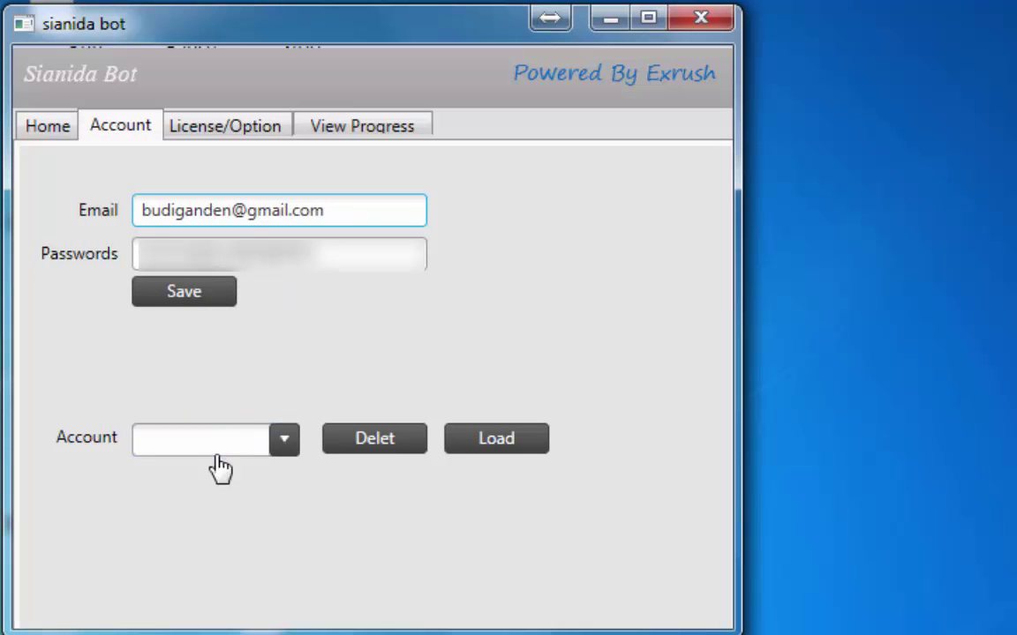
Restart the bot, choose the saved account and load its credentials on the Account page
left_click(706, 19)
double_click(39, 467)
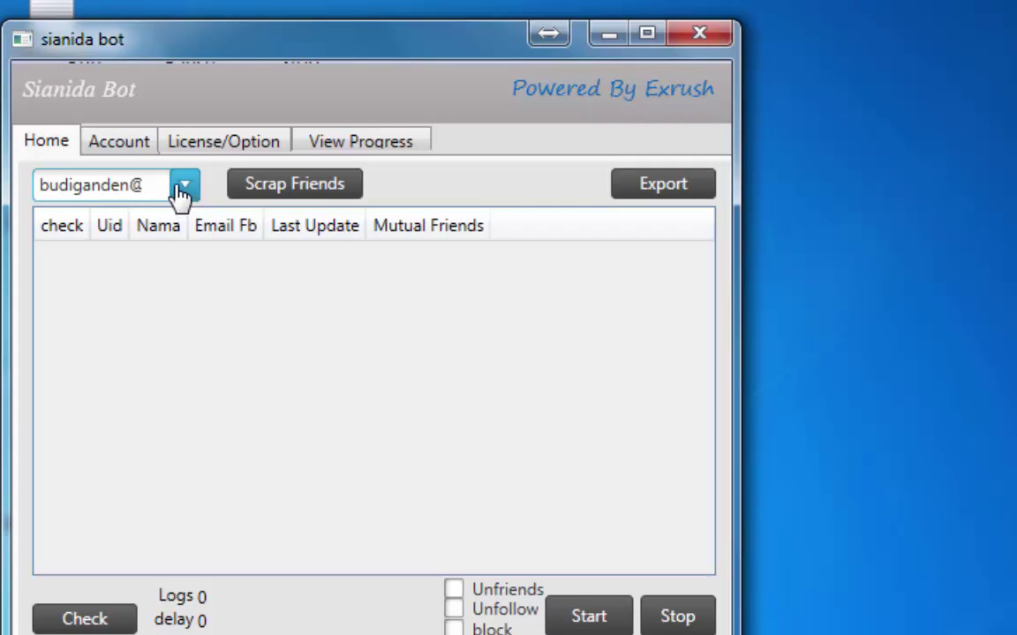
left_click(160, 190)
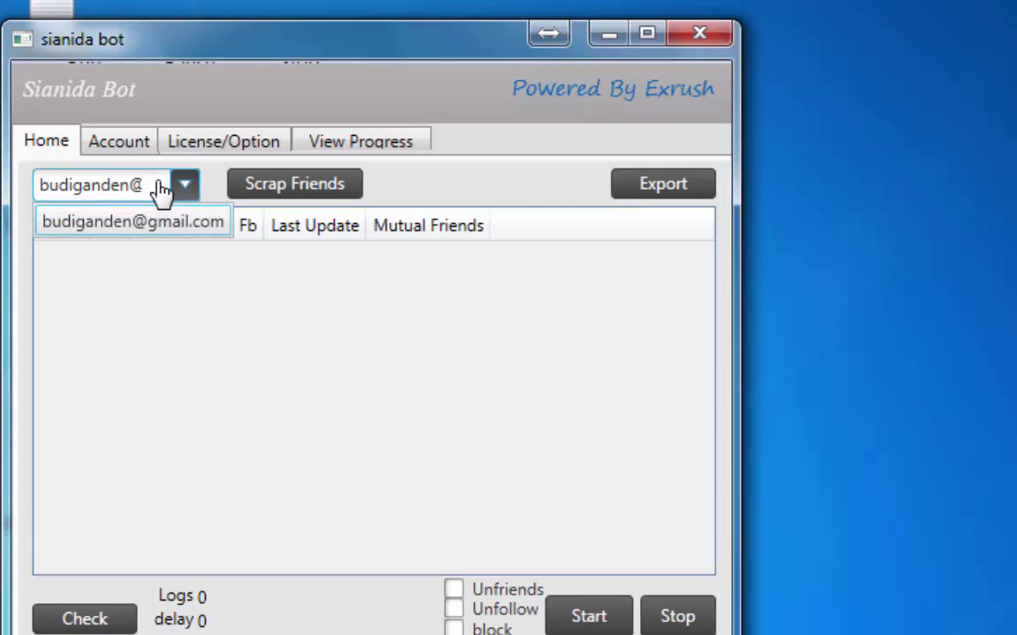
left_click(180, 222)
left_click(124, 146)
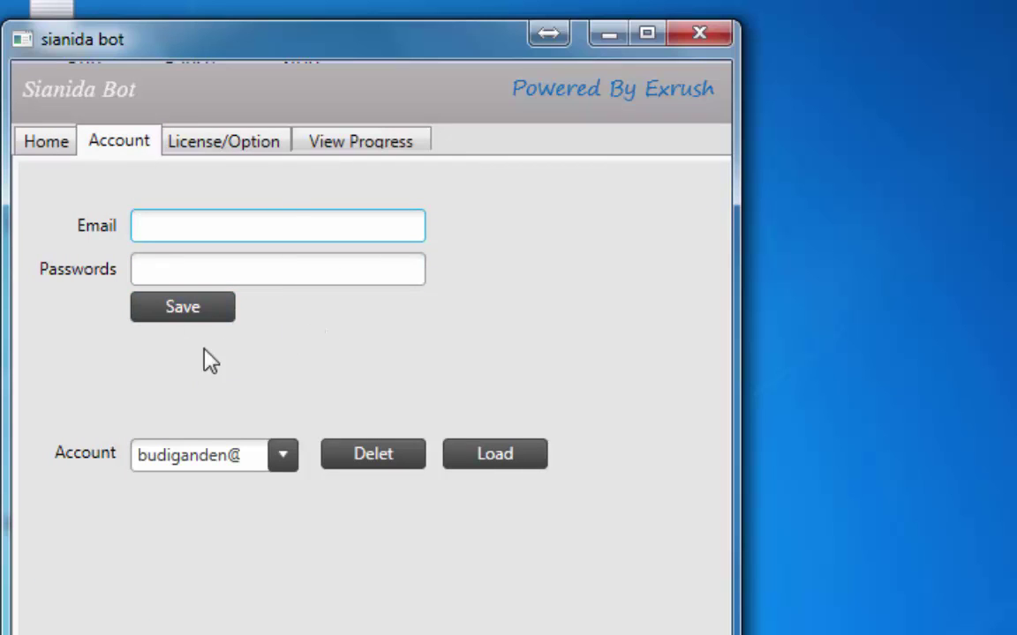
left_click(517, 458)
Save the account, delete it, then save it again, confirming each message
left_click(247, 269)
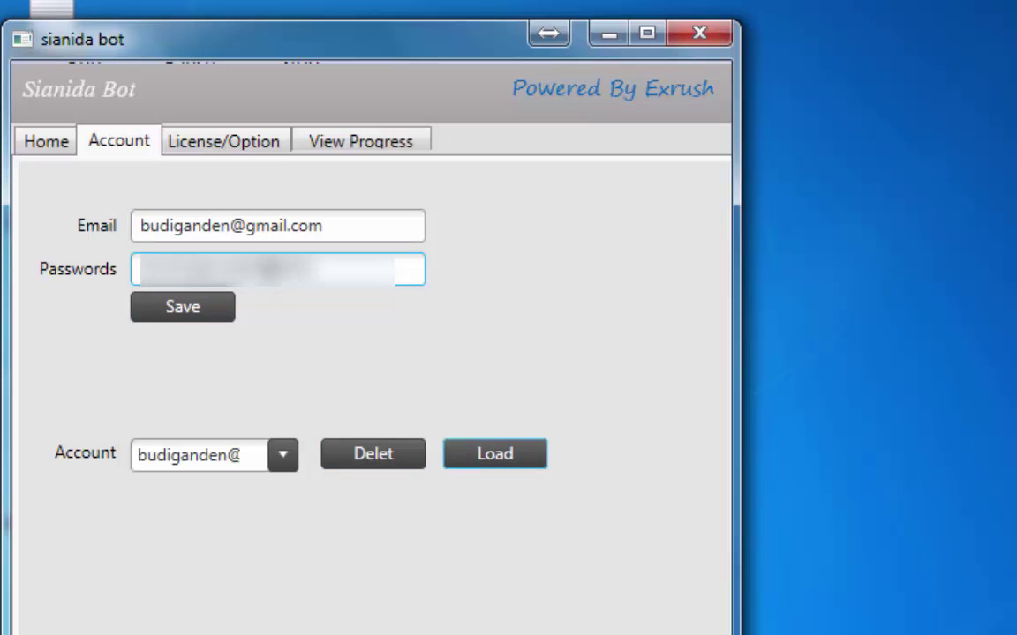
left_click(165, 227)
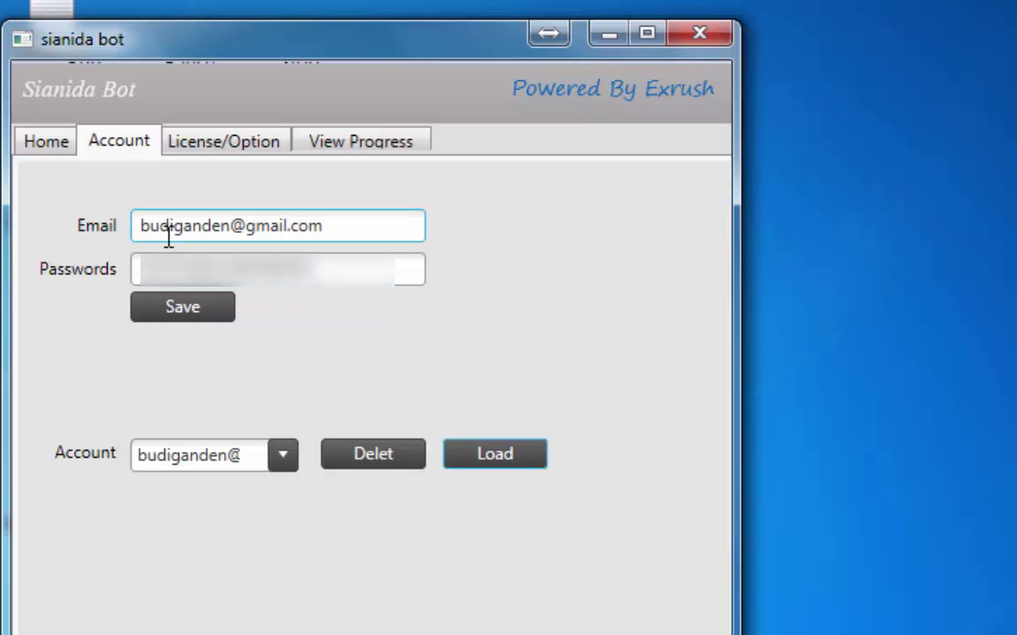
left_click(194, 314)
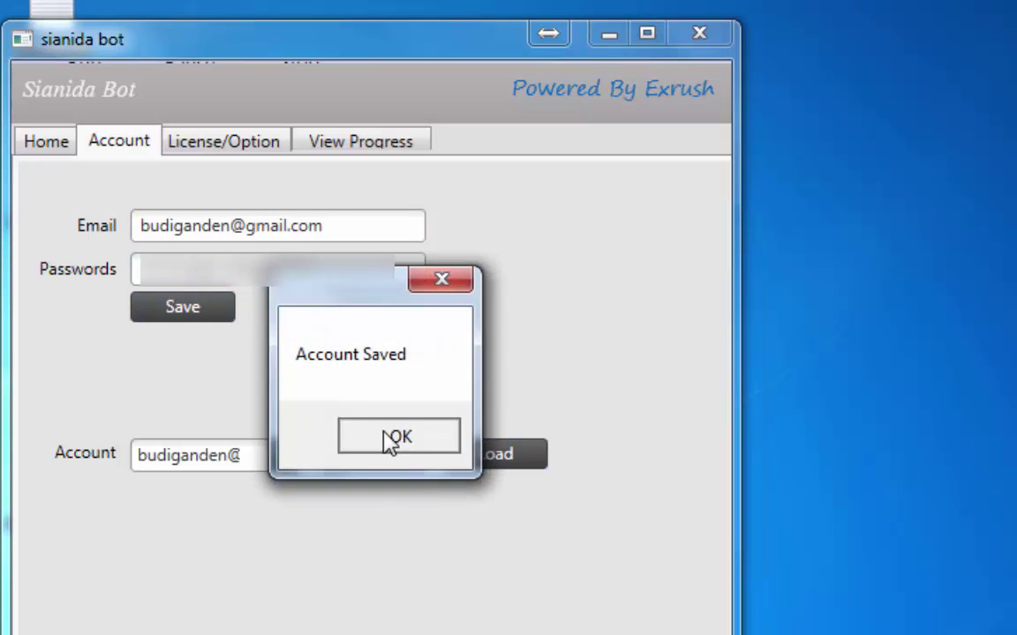
left_click(389, 436)
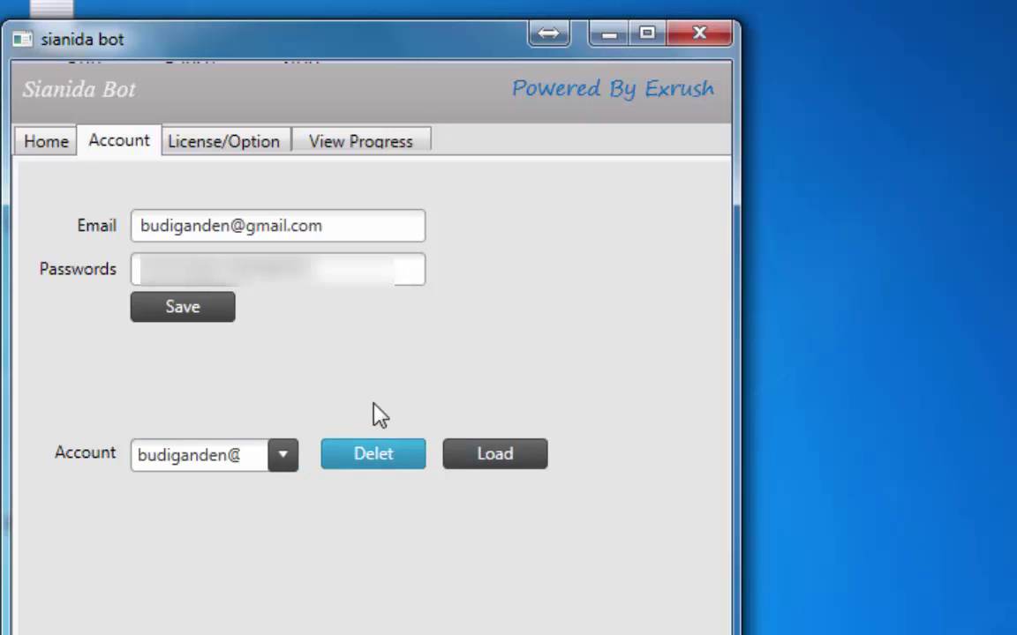
left_click(379, 460)
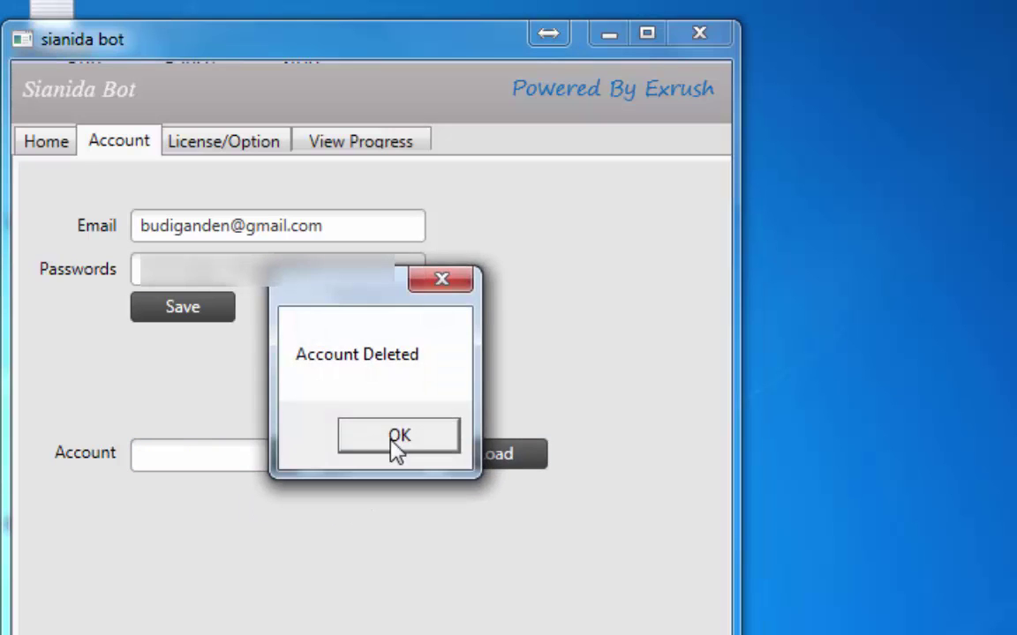
left_click(402, 444)
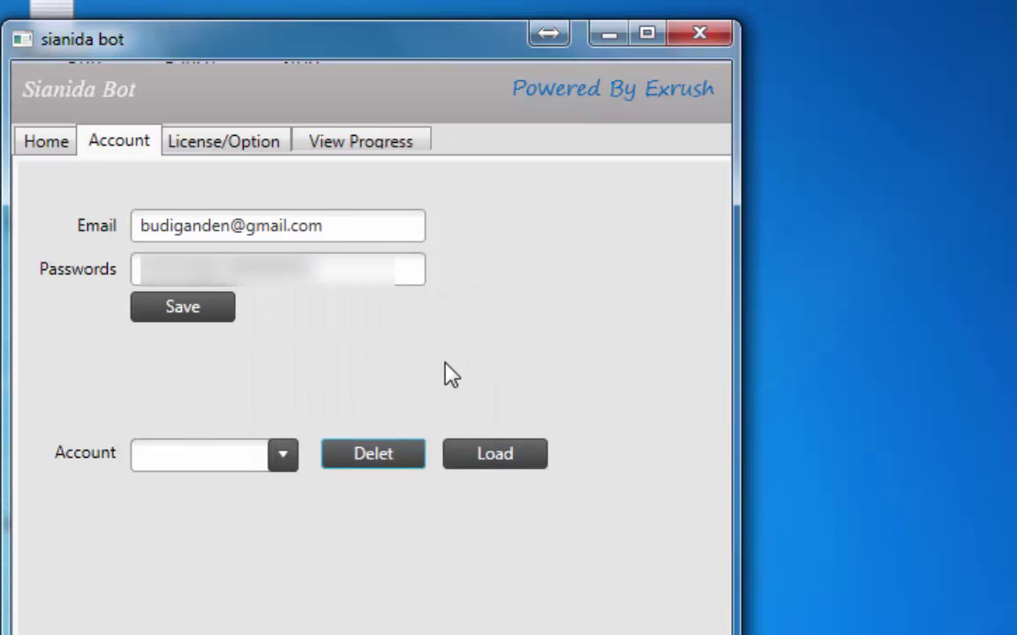
left_click(206, 315)
left_click(403, 439)
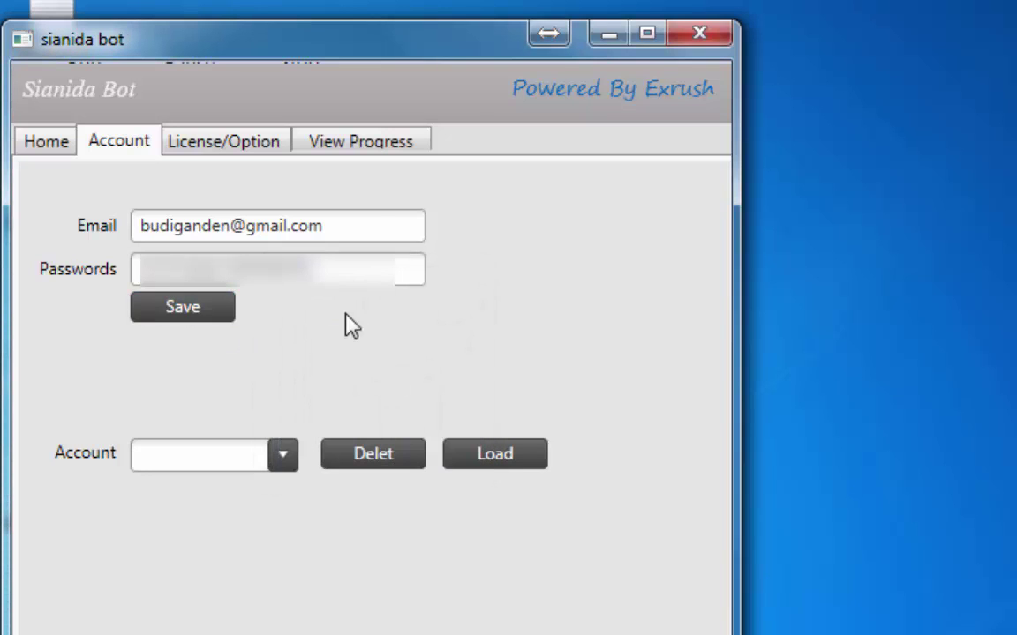
On the Home page, check Unfriends and leave Unfollow unchecked
left_click(49, 143)
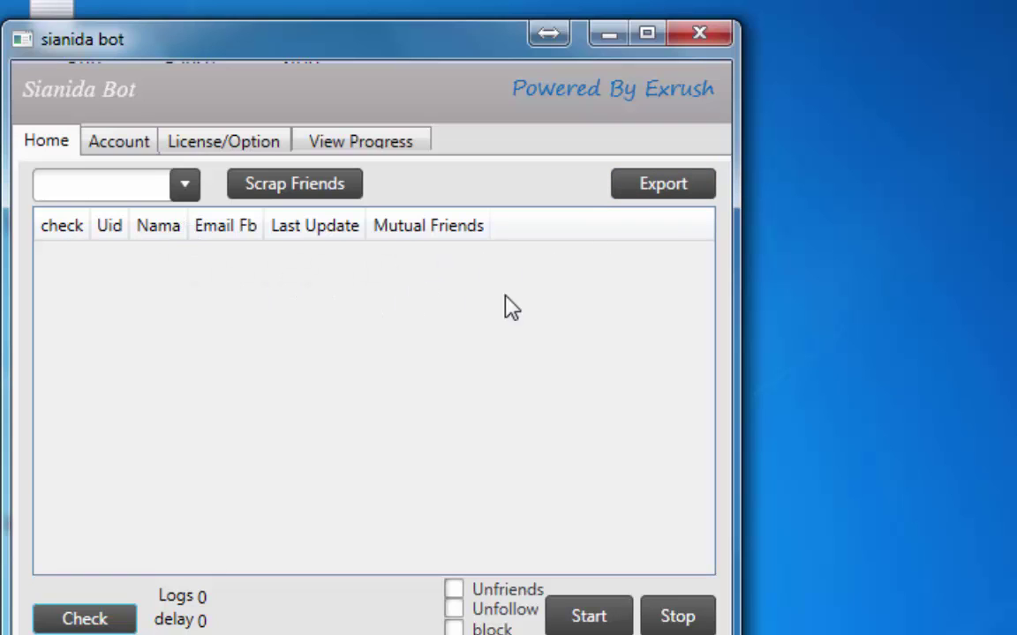
left_click(510, 595)
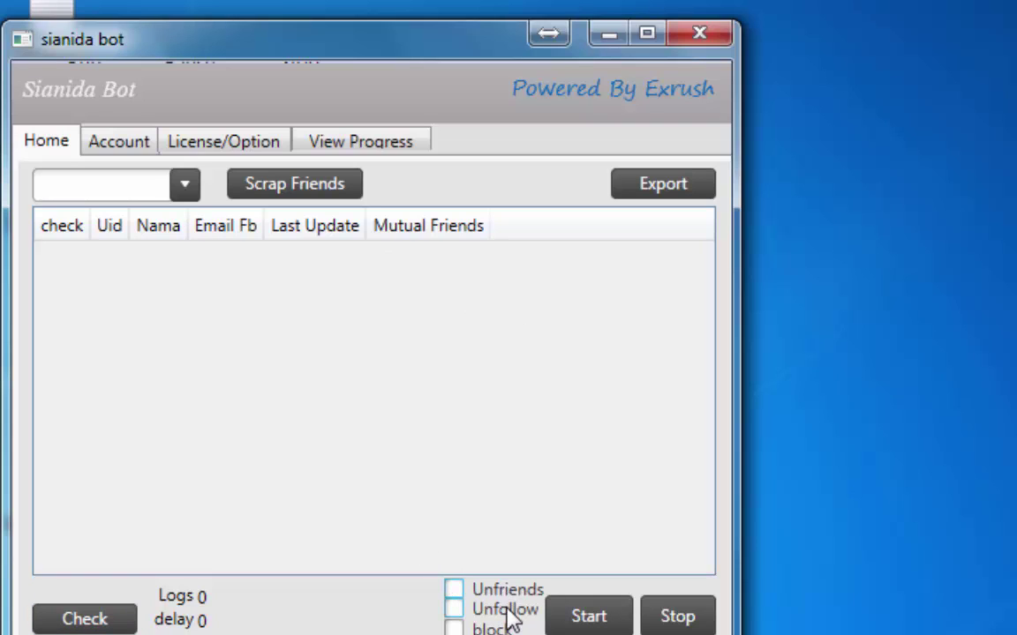
left_click(510, 611)
left_click(510, 593)
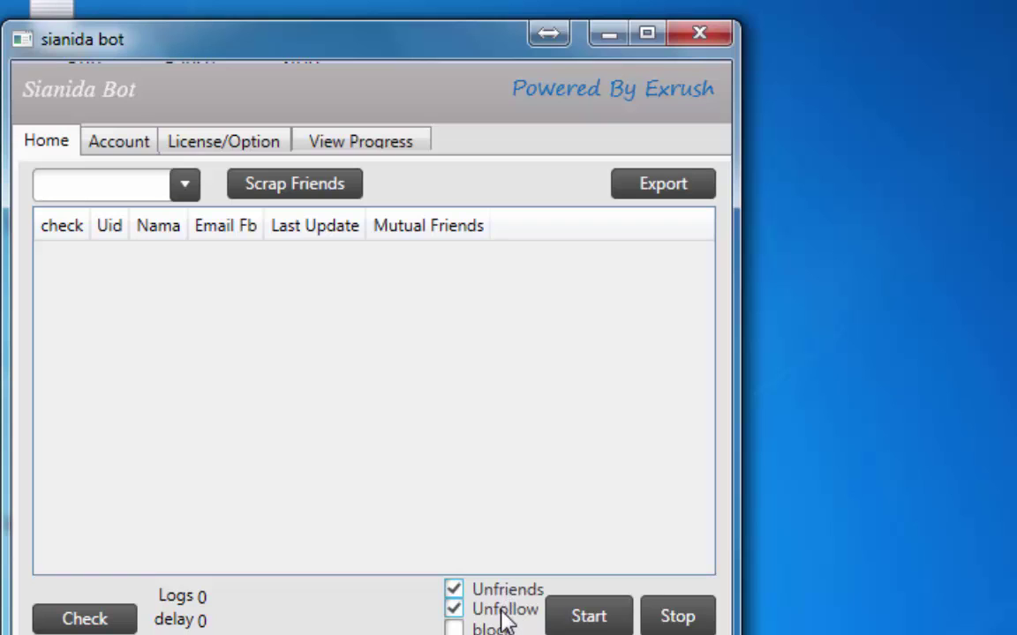
left_click(508, 609)
Change the random delay from 5–20 to 60–61 seconds, then return to Home
left_click(238, 143)
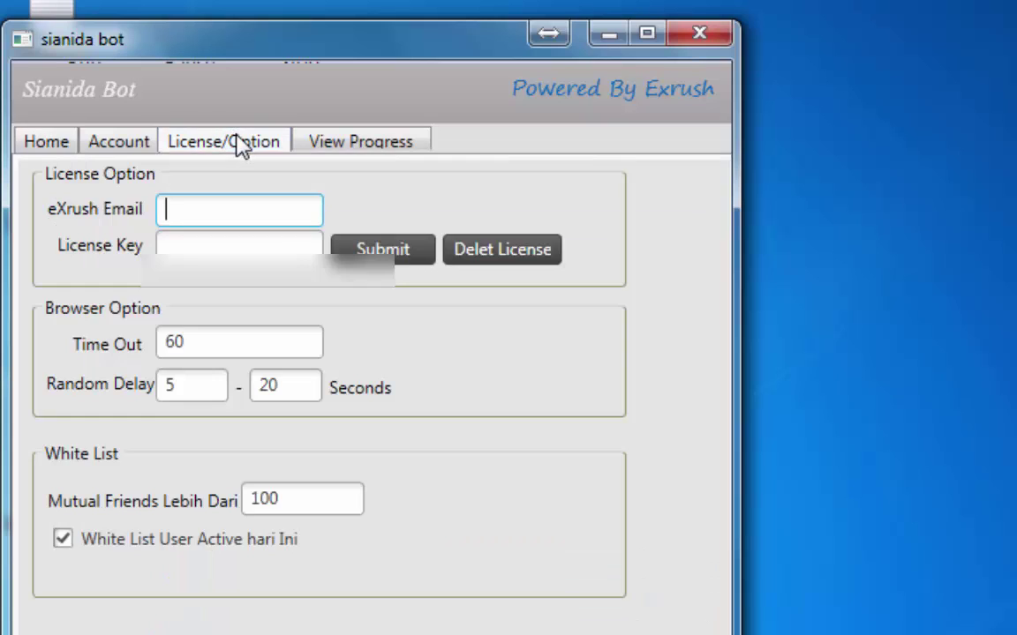
left_click(169, 375)
left_click(195, 388)
double_click(195, 388)
type("60")
double_click(263, 388)
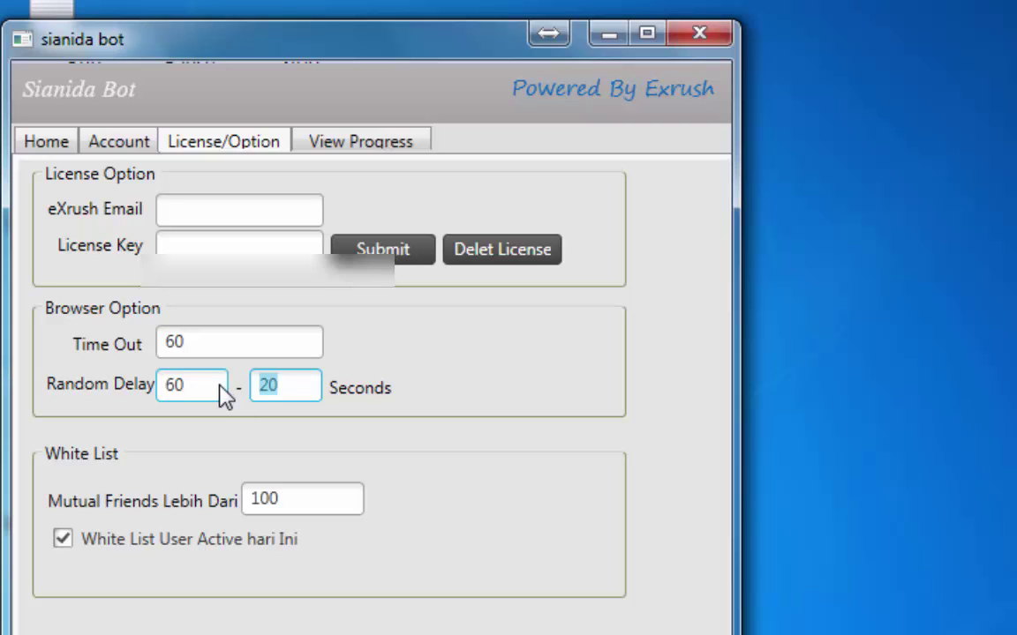
type("61")
left_click(61, 144)
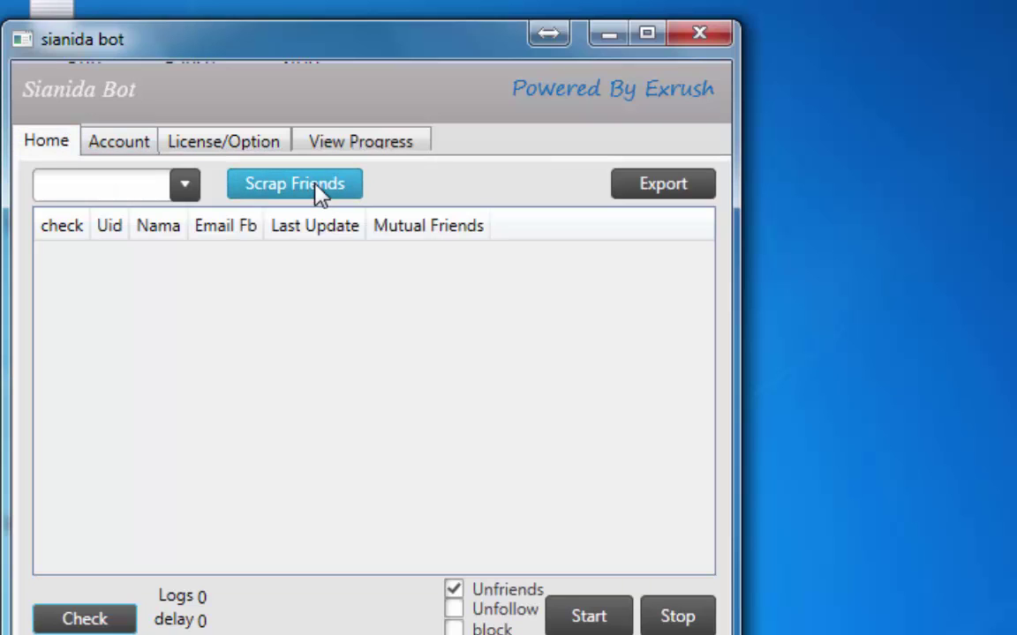